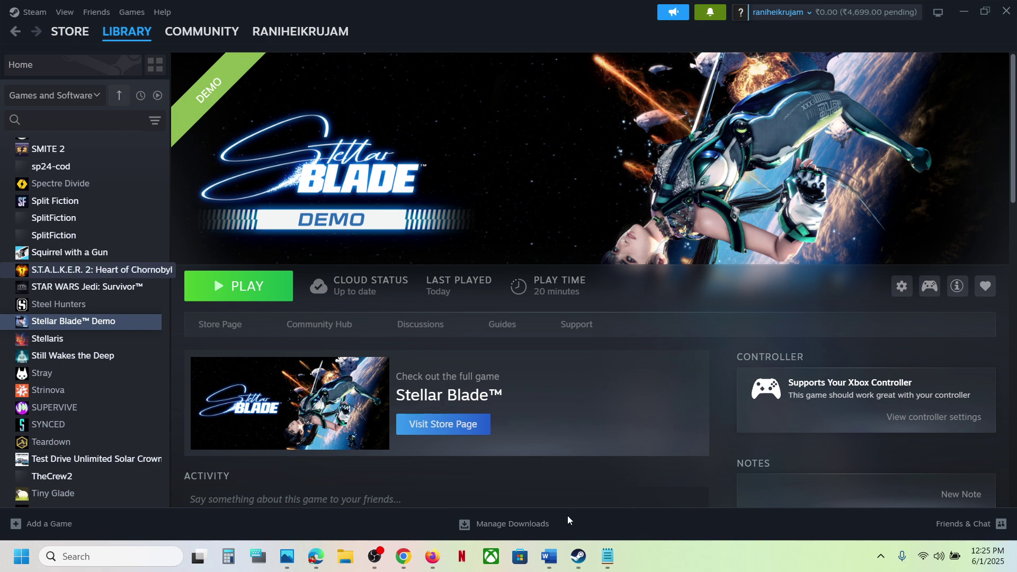
- Open Documents\StellarBlade's account folder, select the three save files, then the Demo folder
left_click(346, 557)
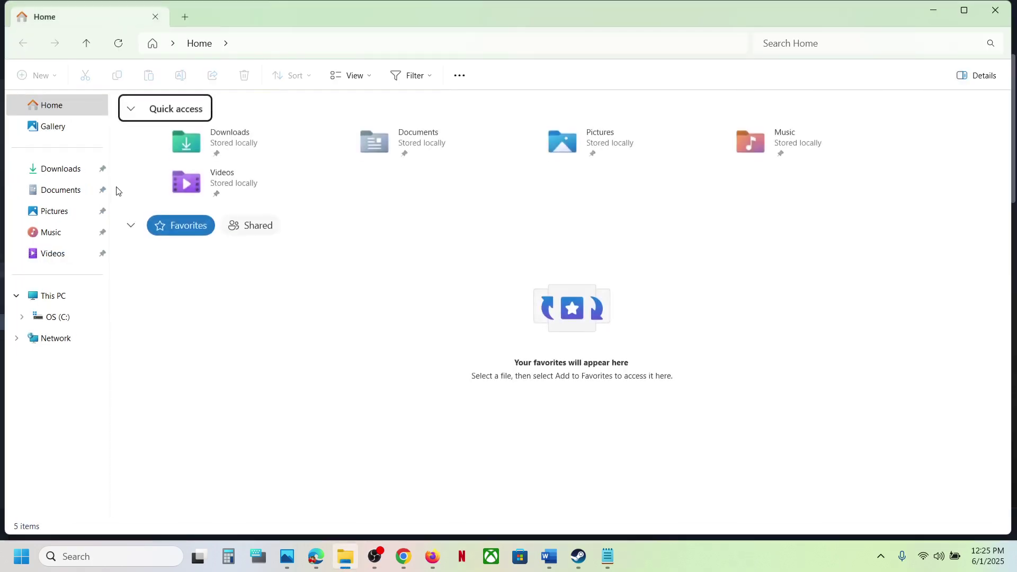
left_click(58, 194)
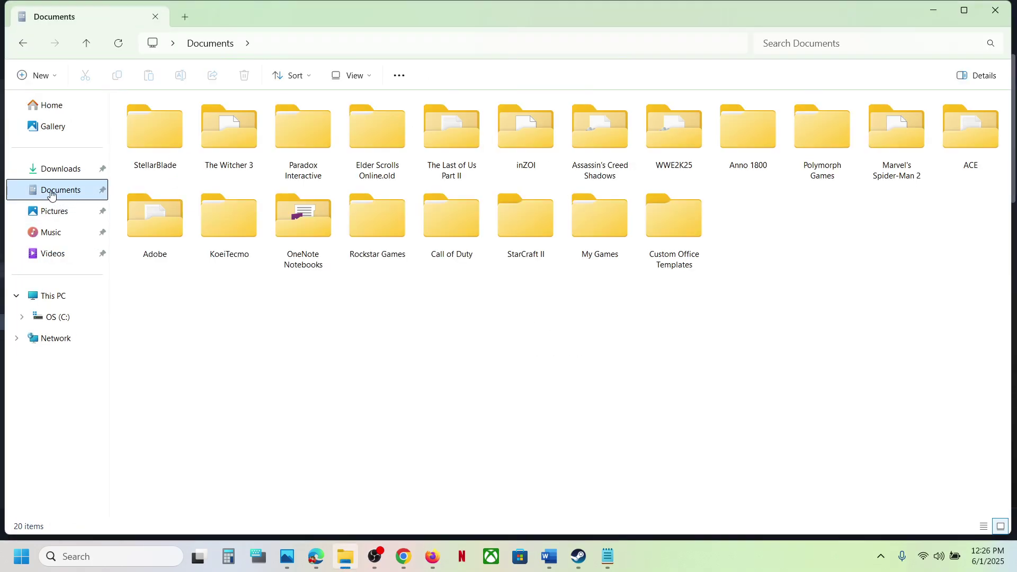
left_click(160, 150)
double_click(160, 150)
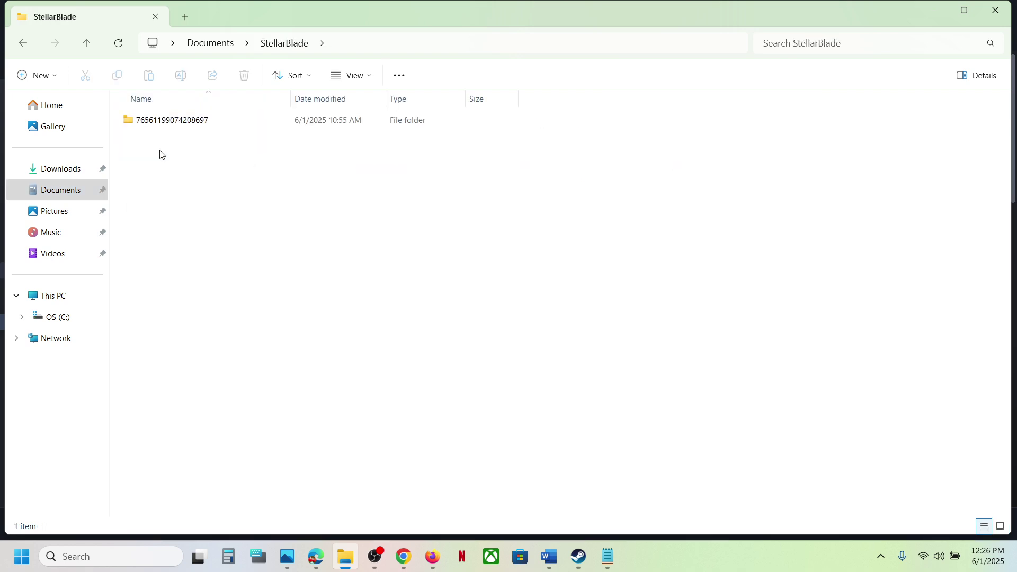
double_click(170, 125)
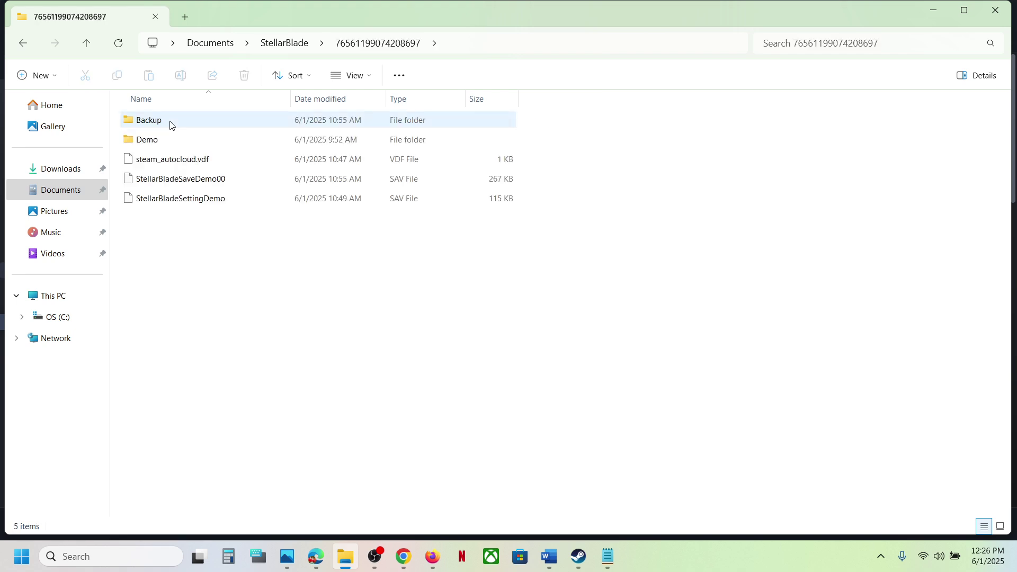
left_click_drag(208, 245, 166, 161)
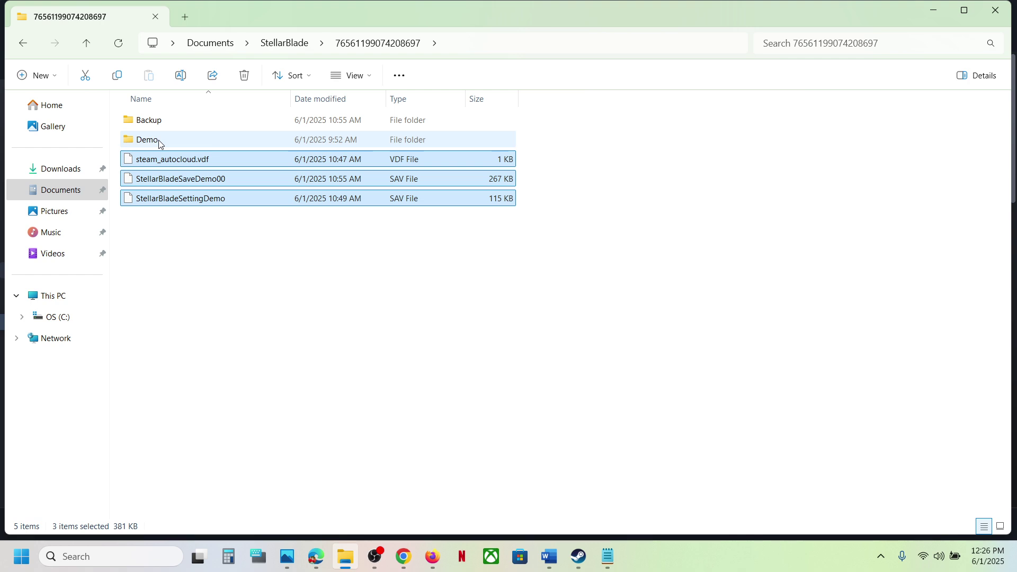
left_click(167, 145)
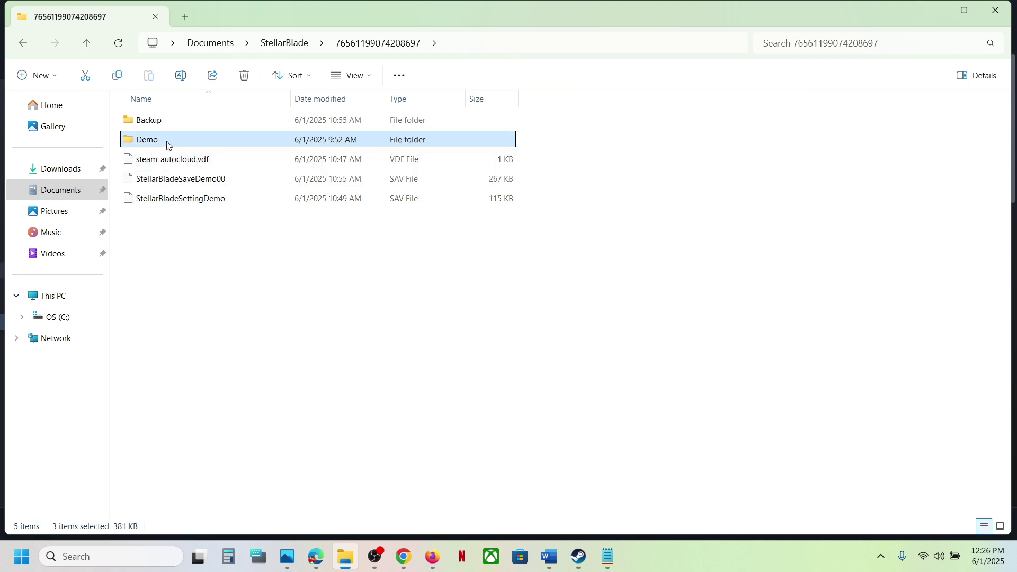
- Review Demo\WindowsNoEditor\GameUserSettings.ini in Notepad, then close it
double_click(172, 146)
double_click(184, 124)
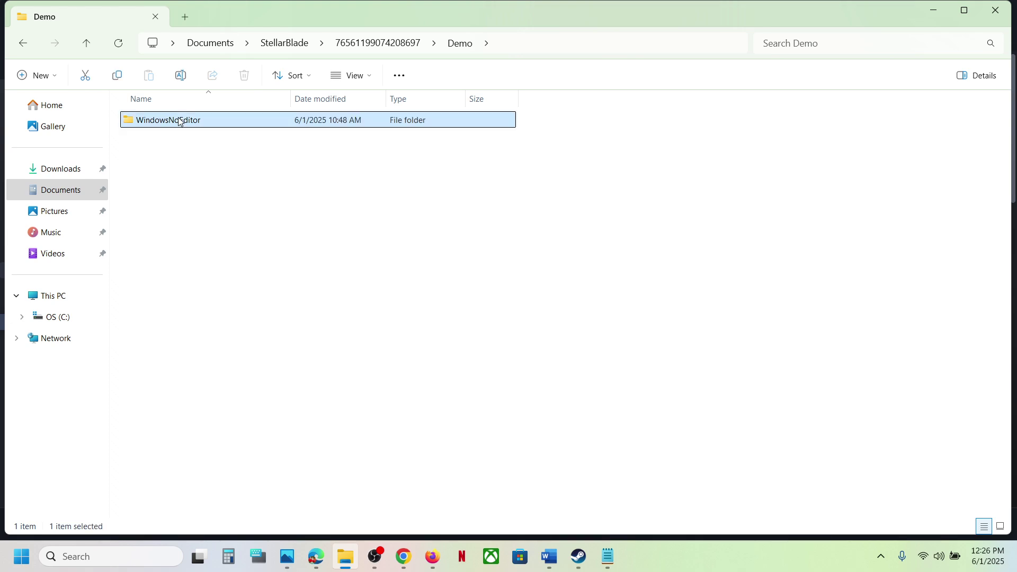
double_click(204, 124)
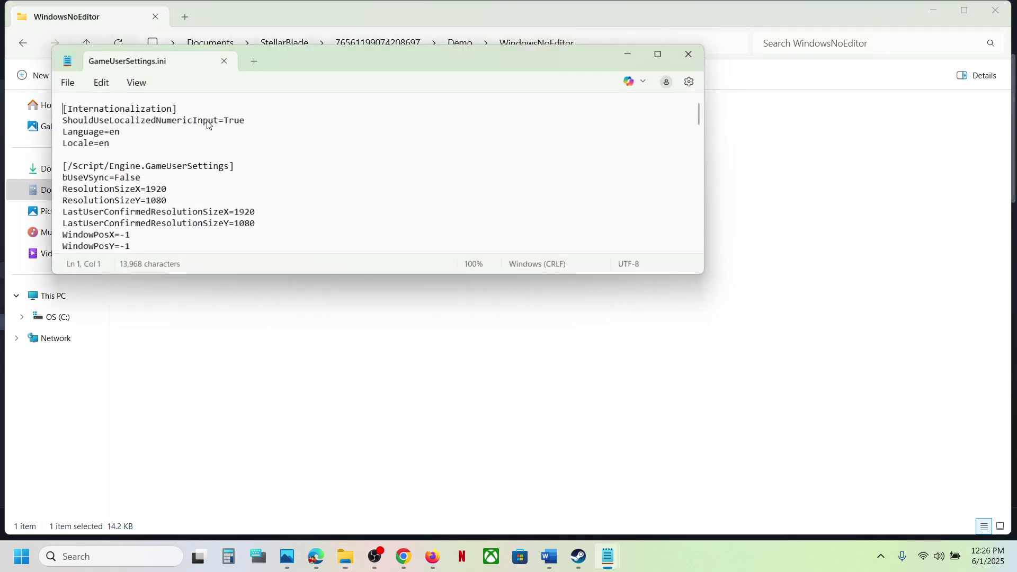
scroll(288, 160, "down", 1)
scroll(288, 160, "down", 5)
scroll(289, 160, "down", 5)
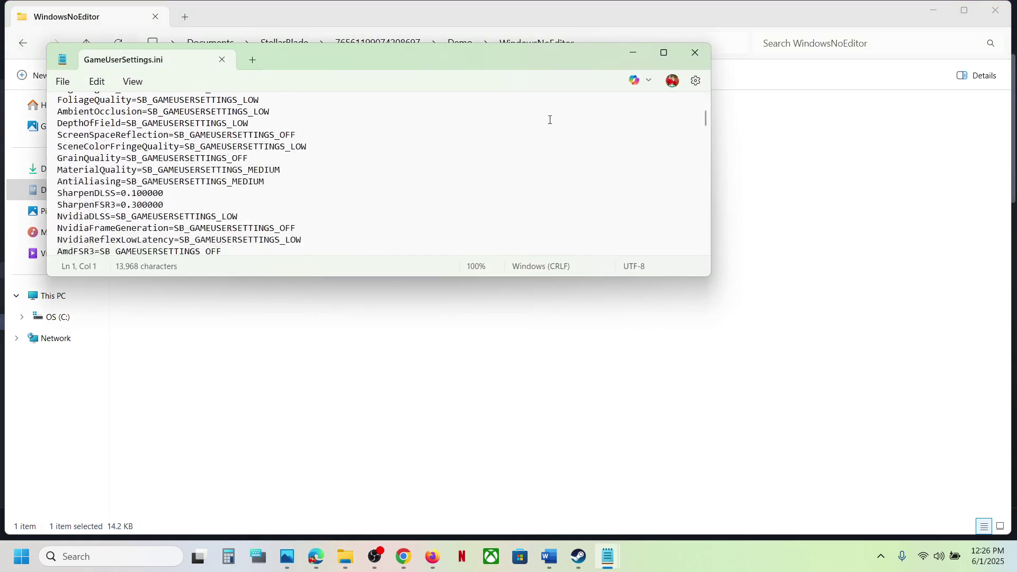
left_click(696, 54)
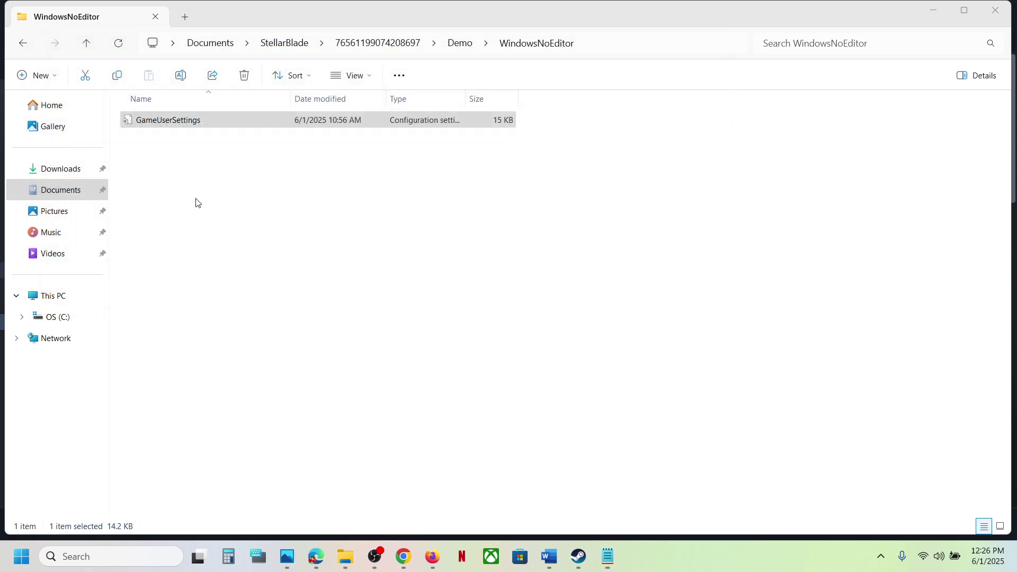
- Go to This PC > C:\Users\ and the user's profile folder, selecting AppData
left_click(54, 295)
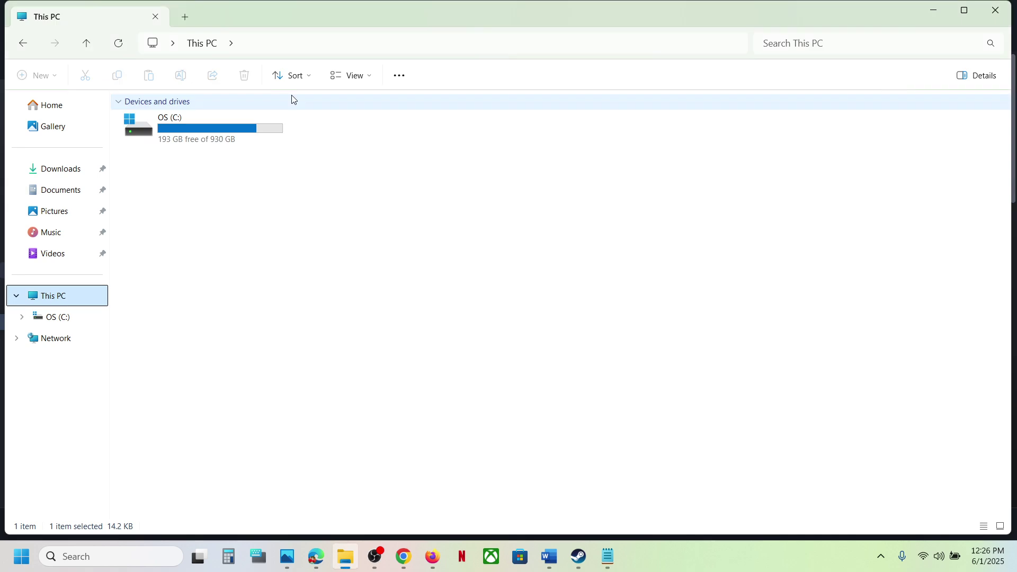
double_click(214, 128)
scroll(205, 189, "down", 5)
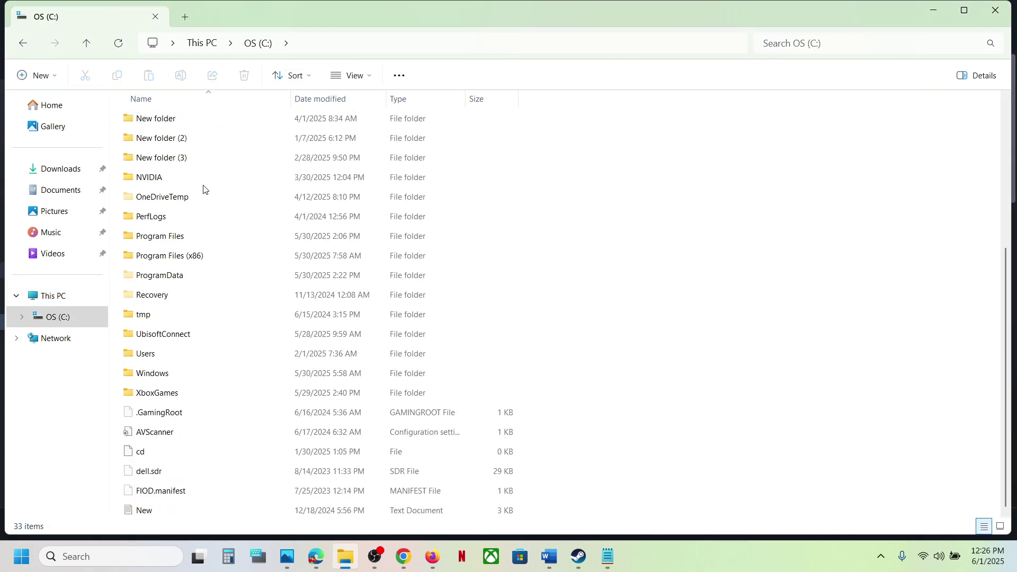
double_click(145, 354)
double_click(163, 125)
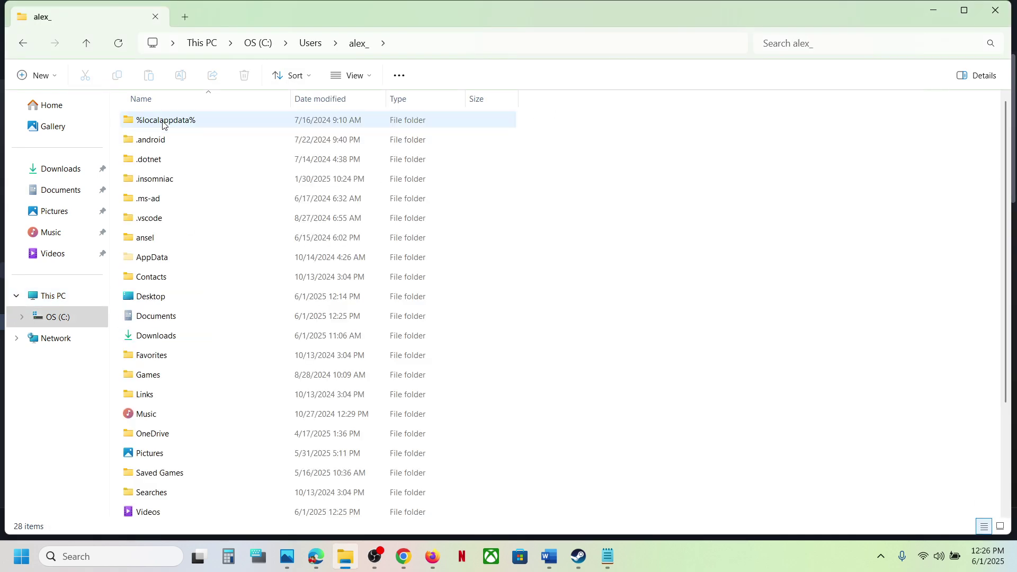
left_click(159, 260)
- Turn Hidden items off and back on in the View > Show options
left_click(367, 78)
mouse_move(348, 324)
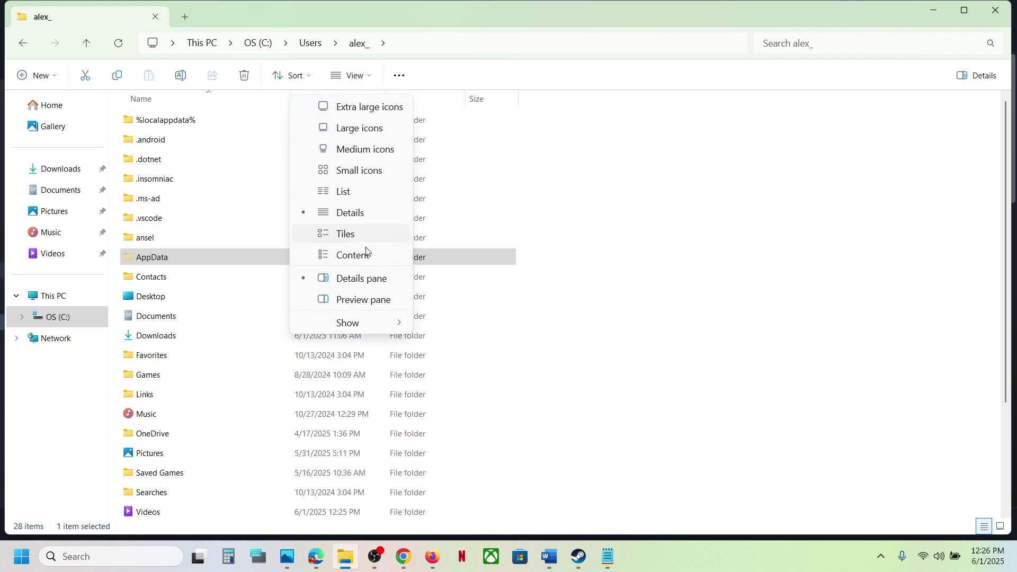
left_click(473, 414)
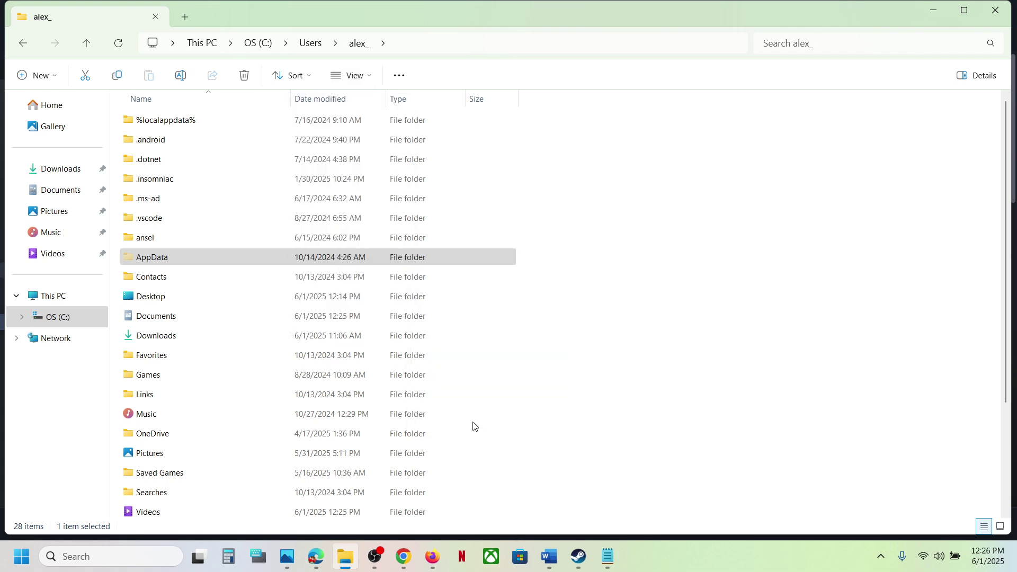
left_click(371, 78)
mouse_move(350, 323)
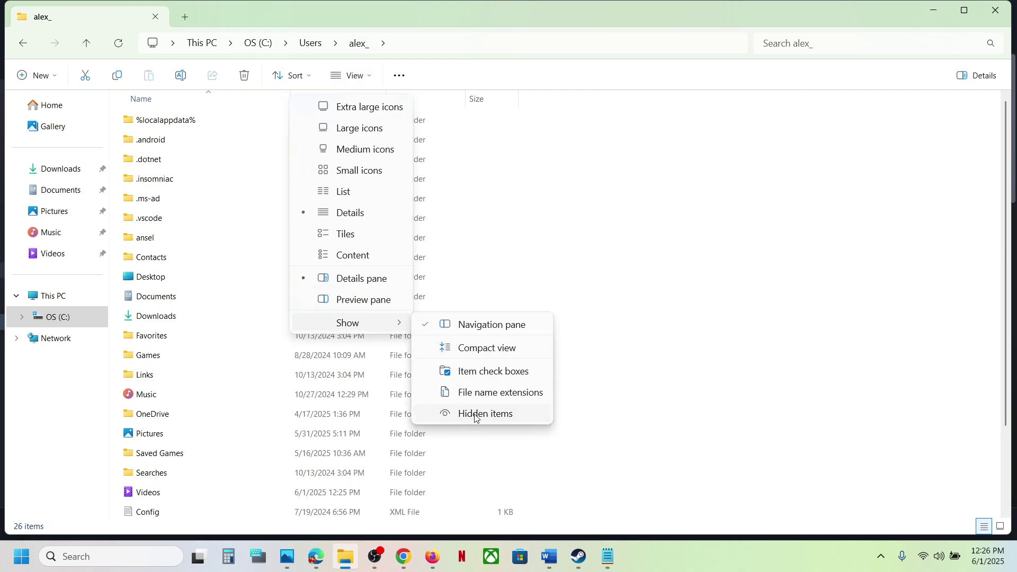
left_click(476, 414)
- Drill down through AppData, Local, SB, Saved and Config into WindowsNoEditor
double_click(170, 263)
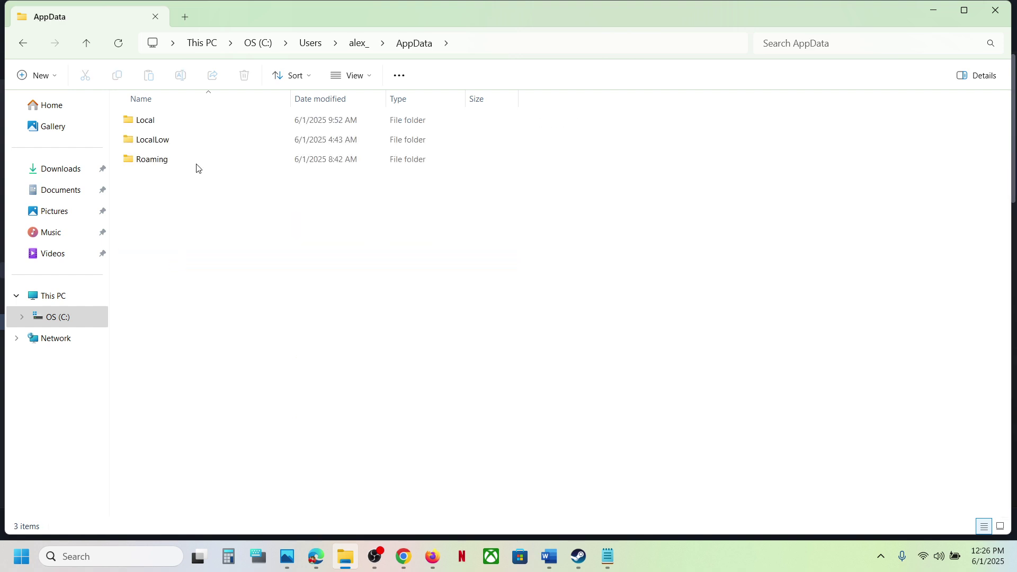
double_click(161, 123)
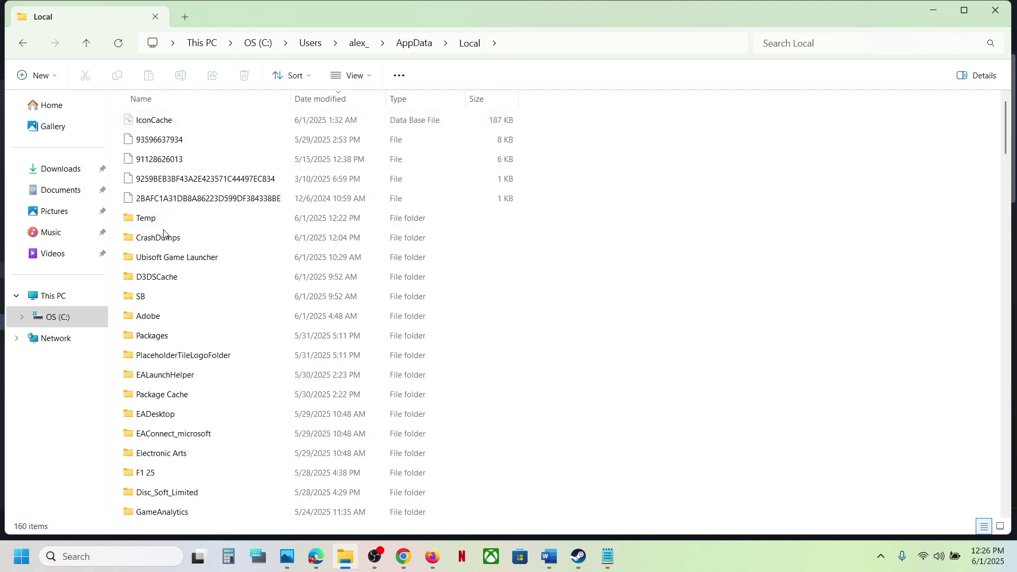
double_click(148, 298)
double_click(148, 123)
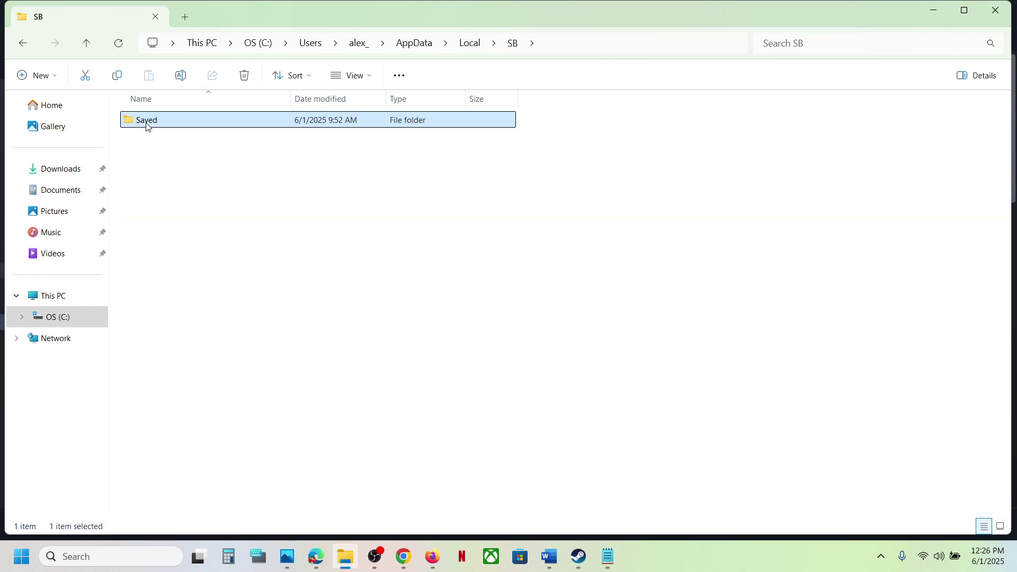
double_click(164, 124)
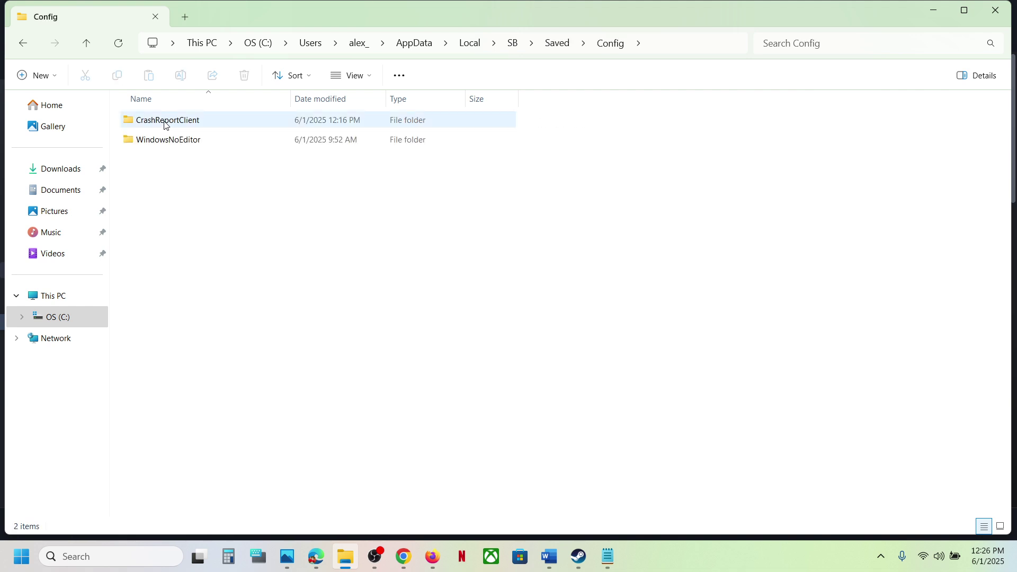
double_click(170, 142)
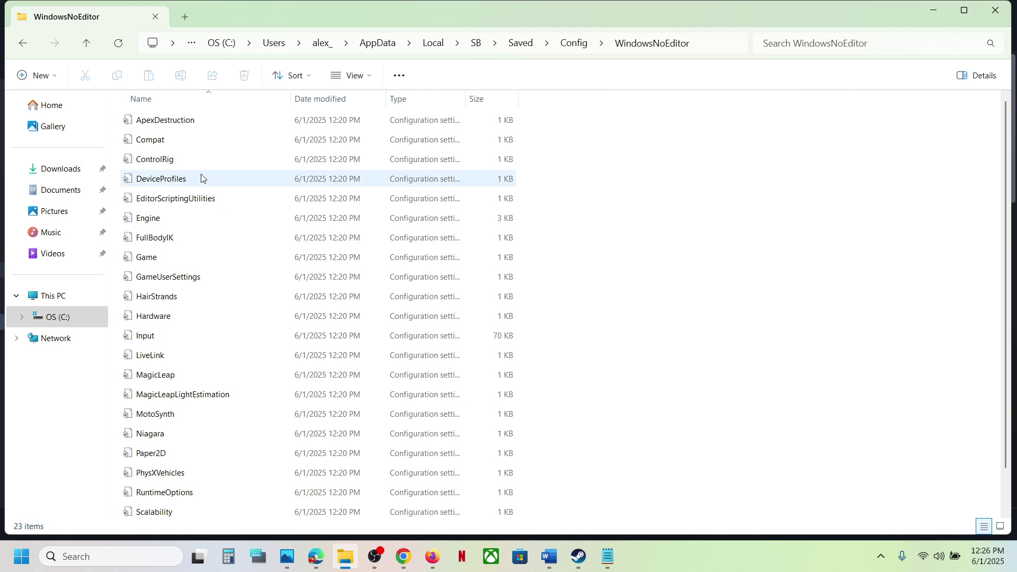
- Reopen the StellarBlade account save folder; select StellarBladeSaveDemo00 and StellarBladeSettingDemo
left_click(67, 192)
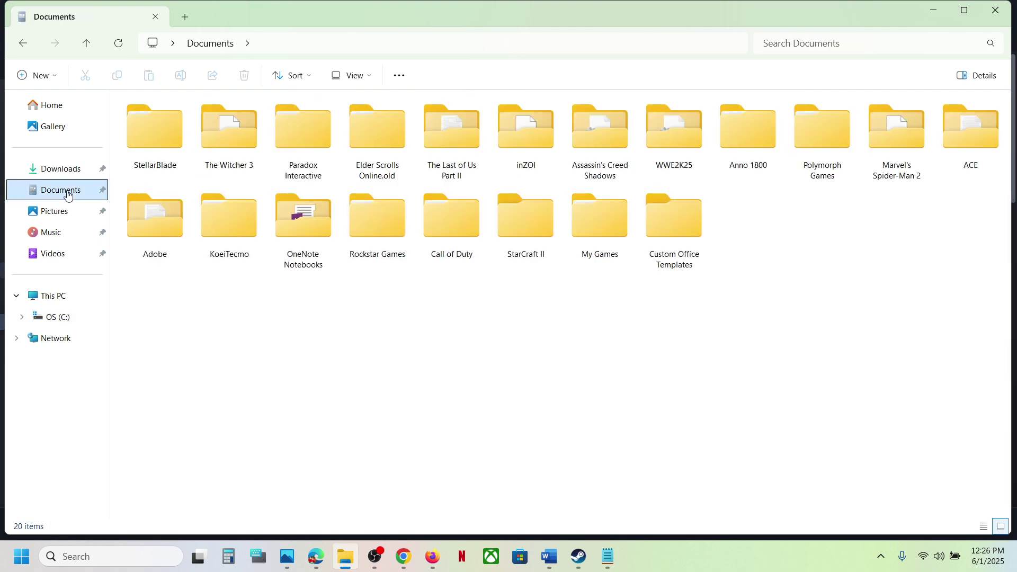
double_click(163, 151)
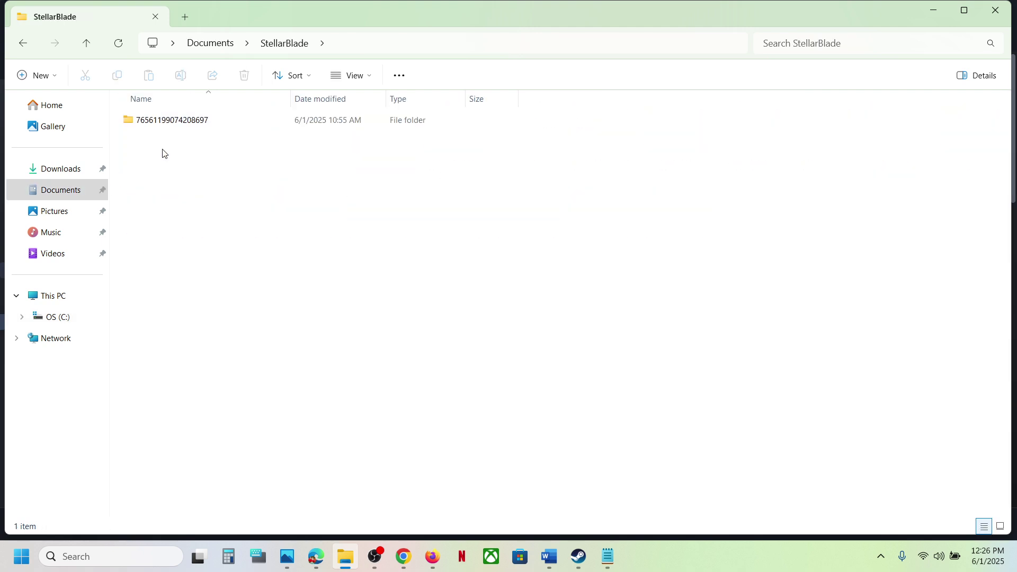
double_click(170, 122)
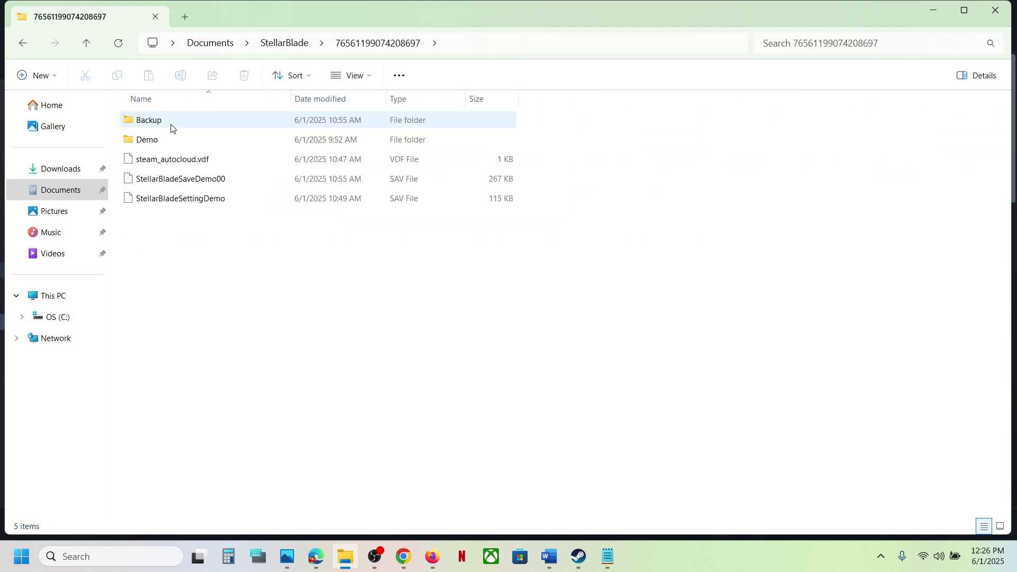
left_click(184, 180)
left_click(187, 199)
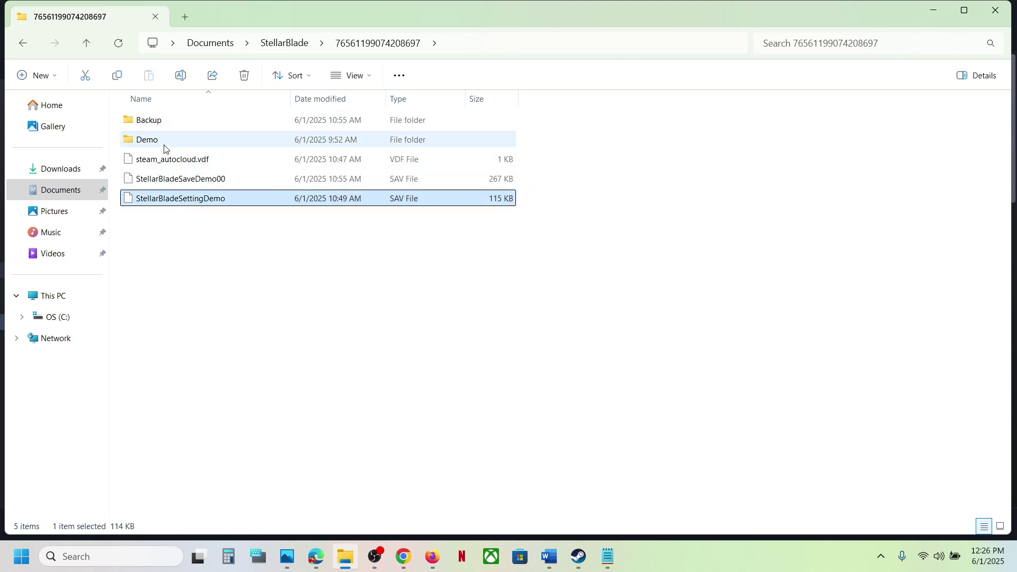
- Confirm Backup is empty, select autocloud and both SAV files, and return to Steam
double_click(159, 127)
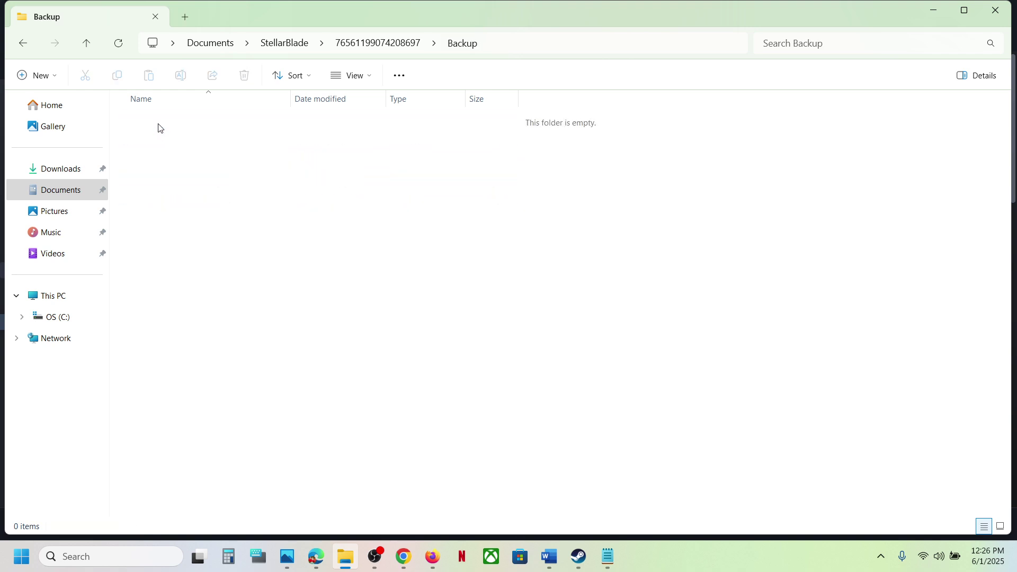
left_click(87, 44)
left_click_drag(223, 240, 187, 157)
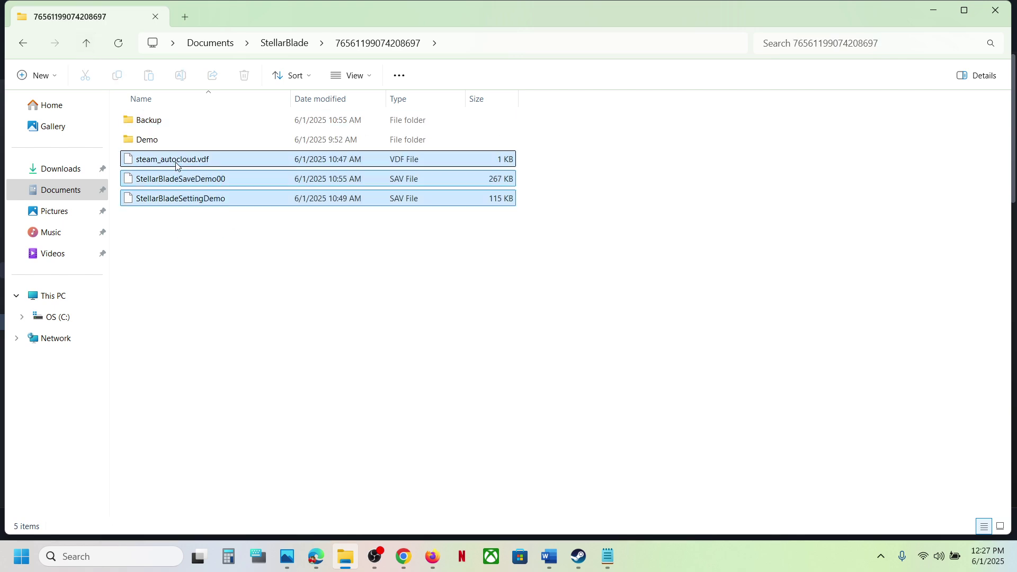
left_click(578, 557)
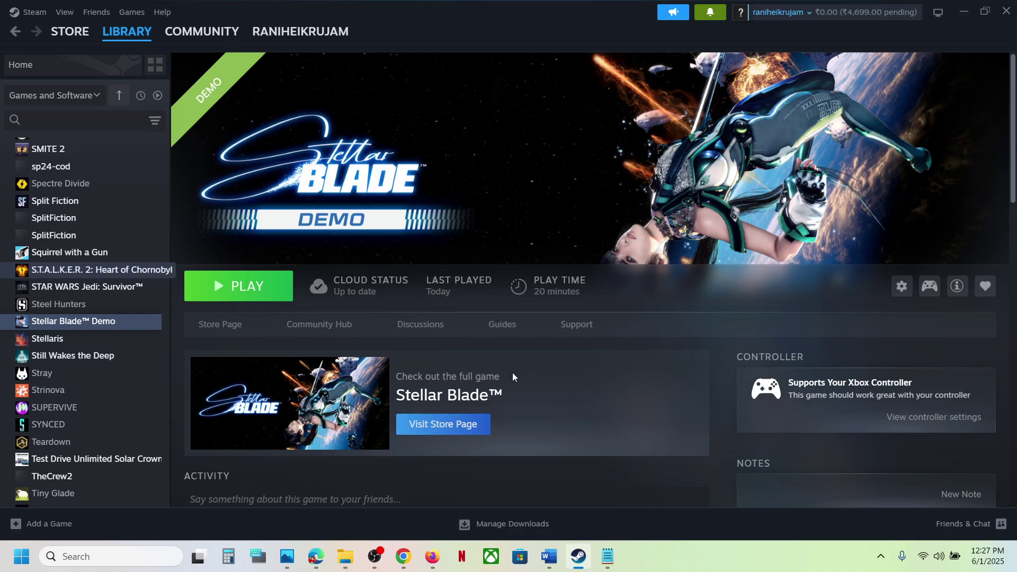